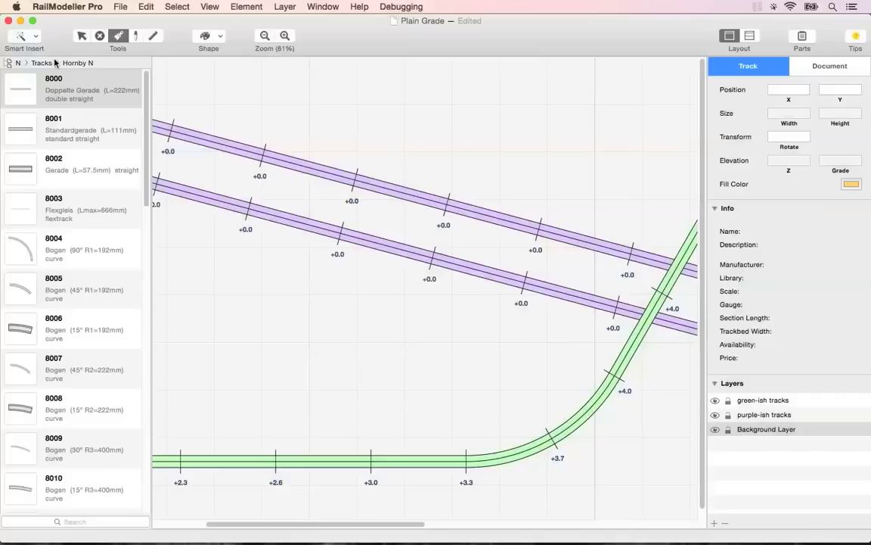
- Paint three sections of the upper purple track's left stretch orange
left_click(38, 38)
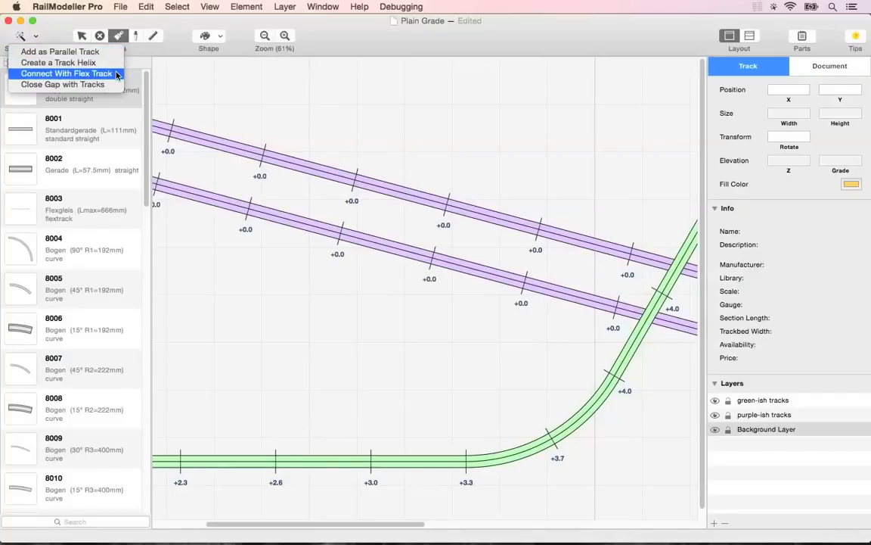
left_click(167, 108)
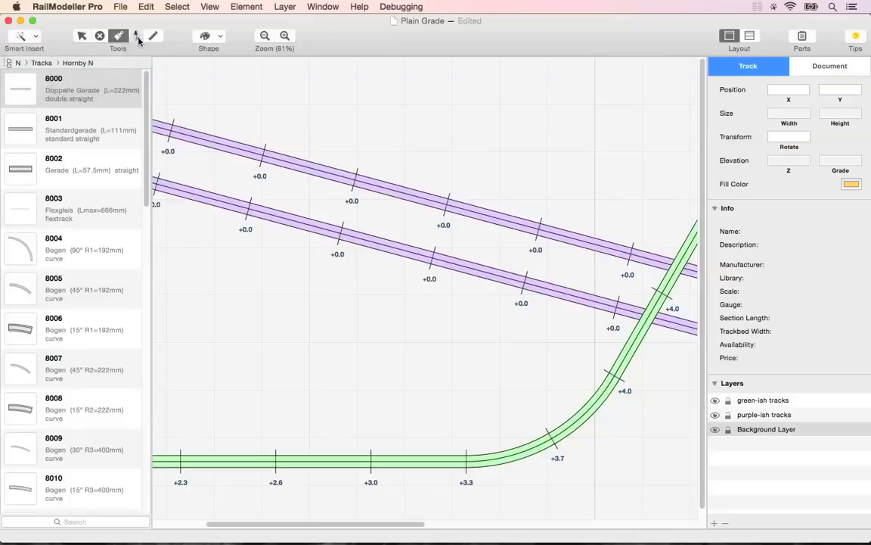
left_click(273, 161)
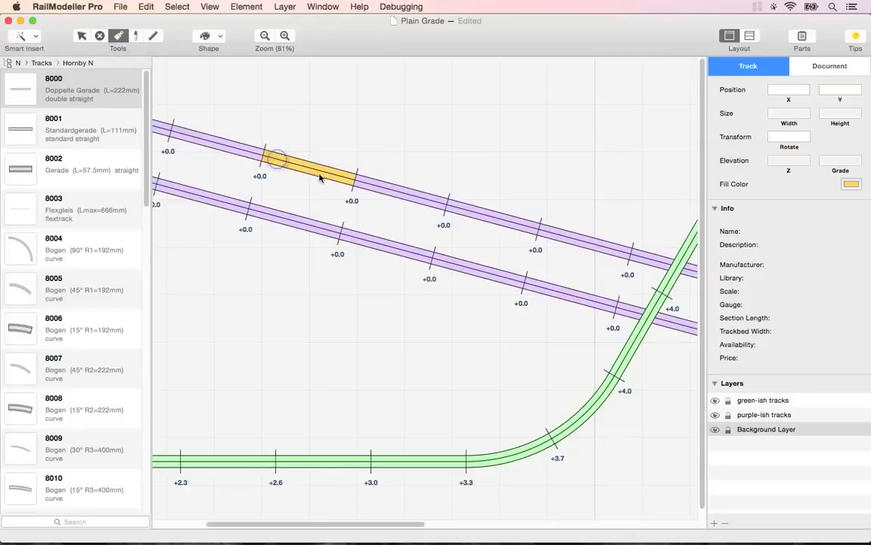
left_click(375, 185)
left_click(234, 151)
left_click(135, 36)
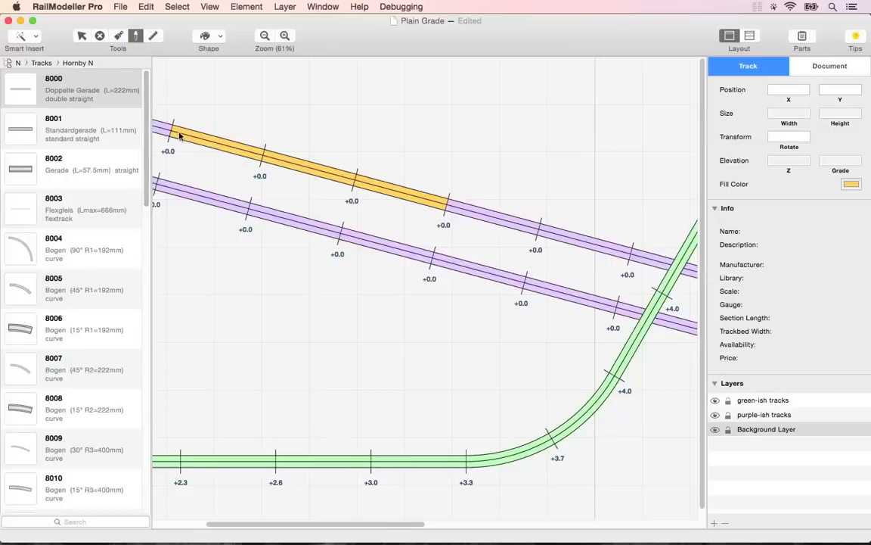
- Insert a rectangle and enlarge it over the crossing tracks
left_click(219, 36)
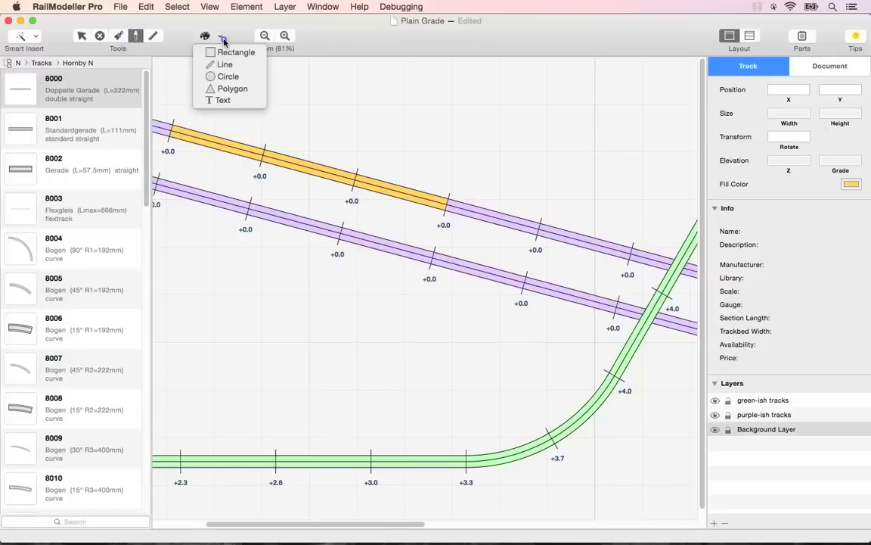
left_click(260, 56)
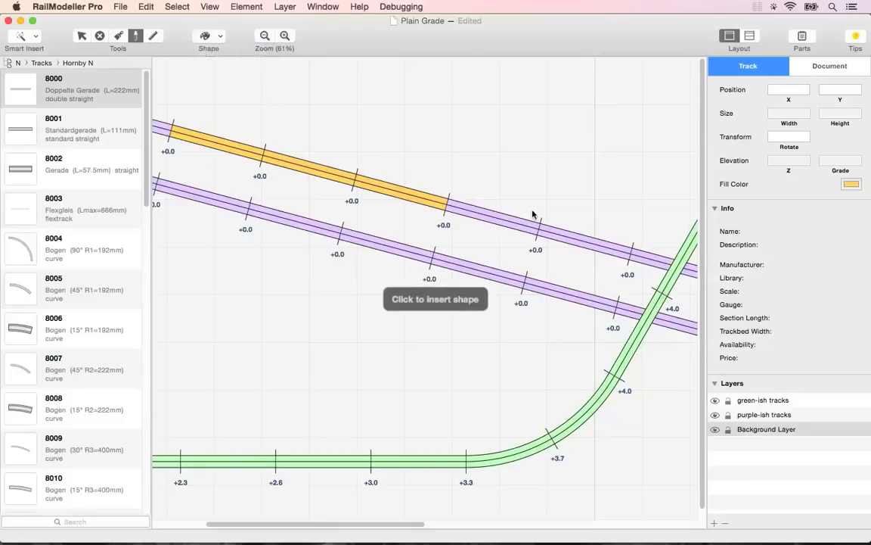
left_click(596, 212)
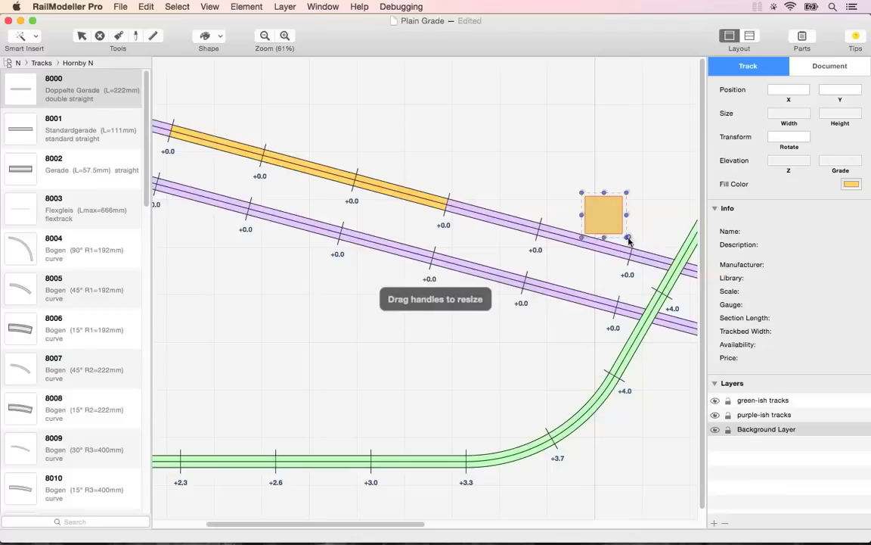
left_click_drag(627, 239, 685, 404)
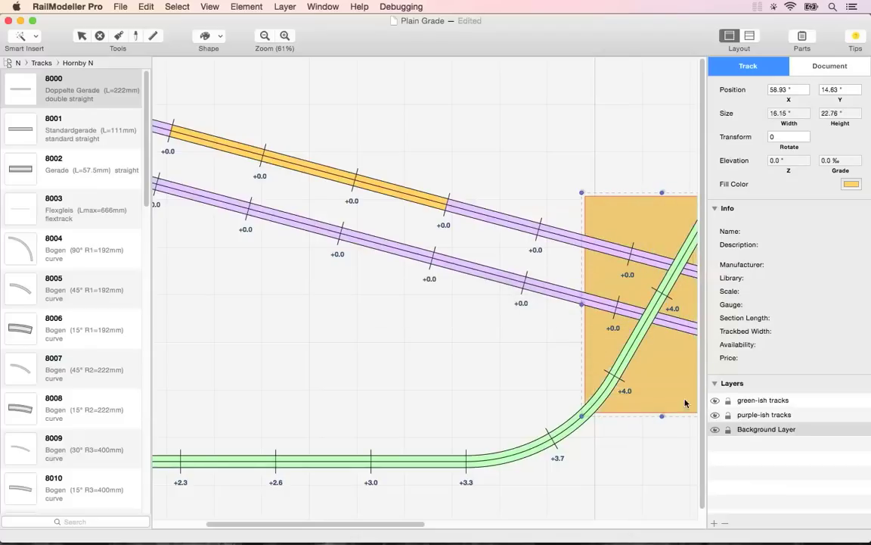
left_click(528, 355)
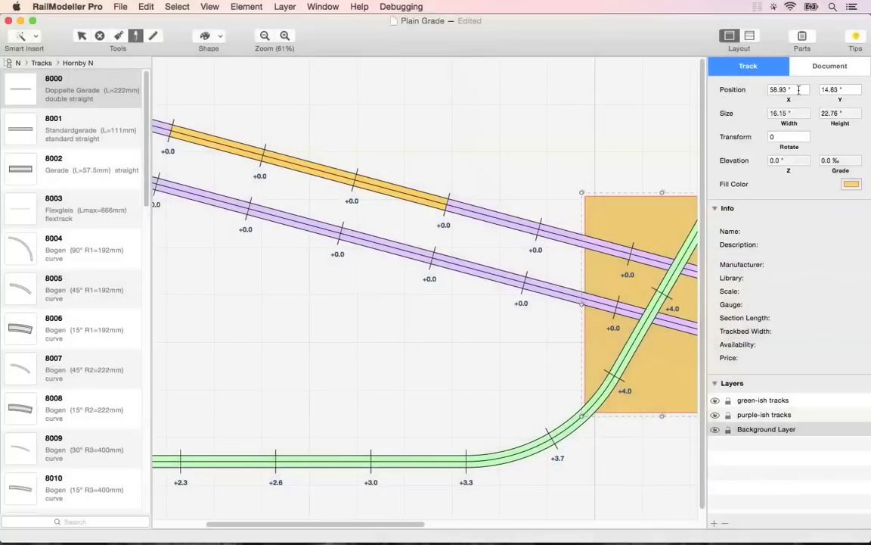
- Position the rectangle at X 60, Y 15 and rotate it 5 degrees
double_click(799, 89)
type("60")
key("Tab")
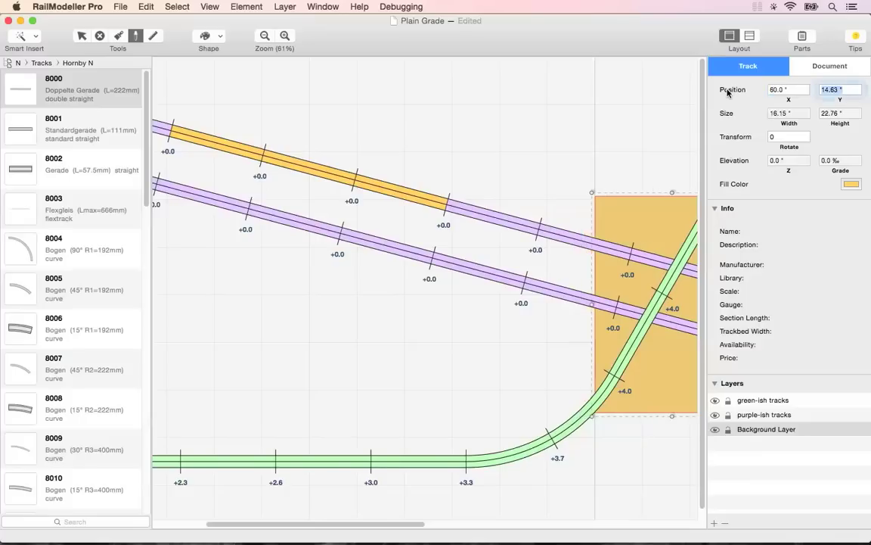
type("15")
key("Tab")
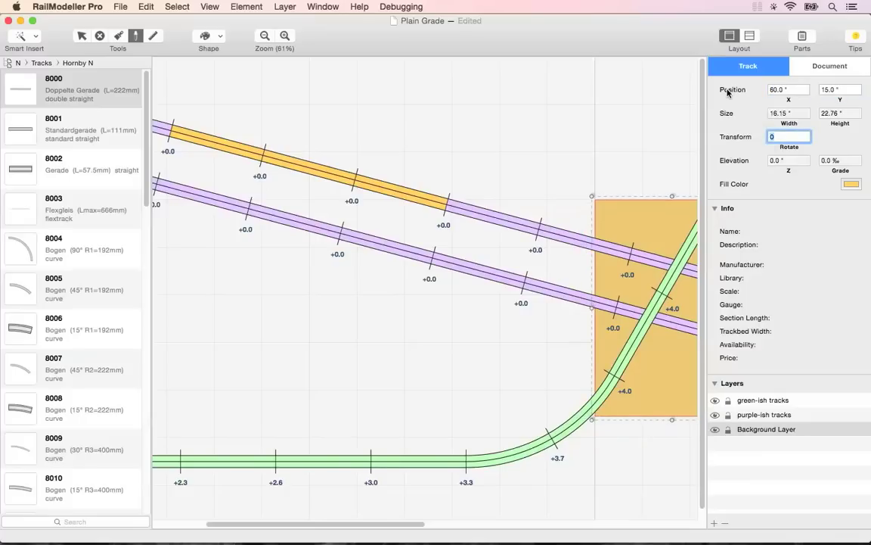
type("5")
key("Return")
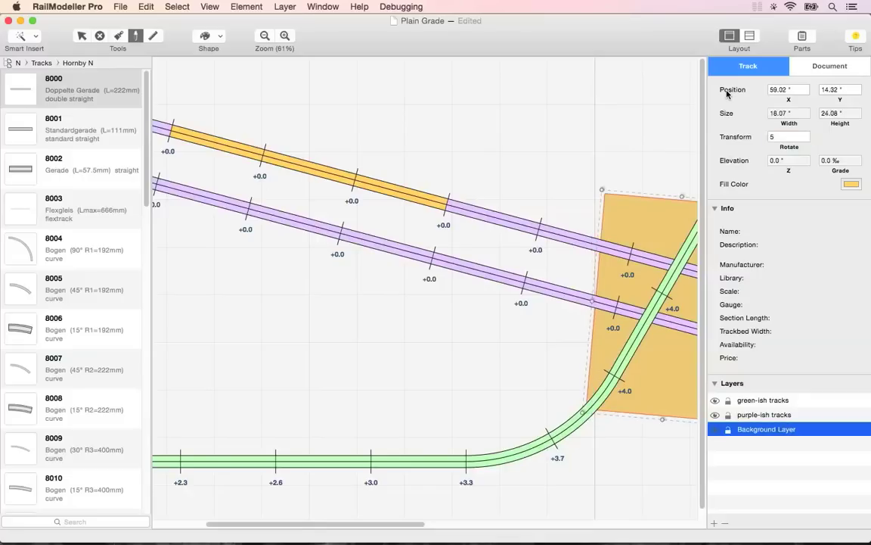
left_click(641, 215)
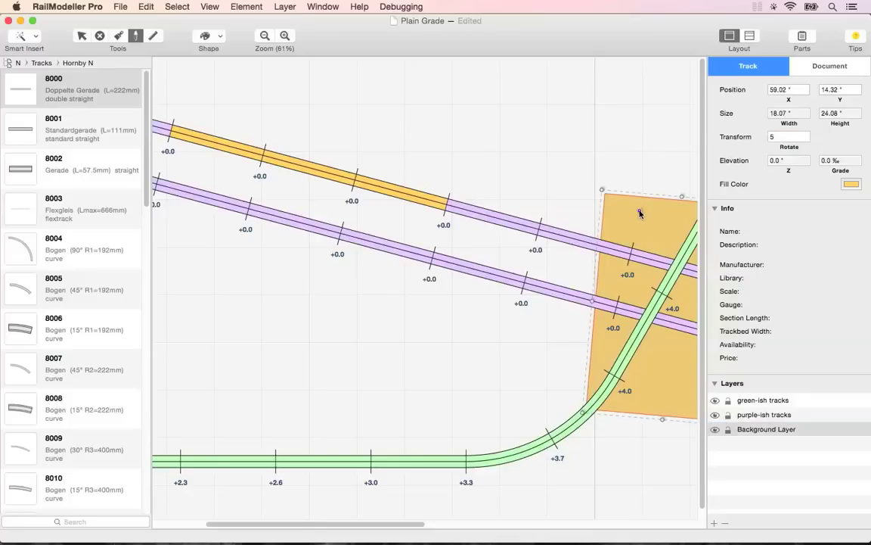
left_click(571, 239)
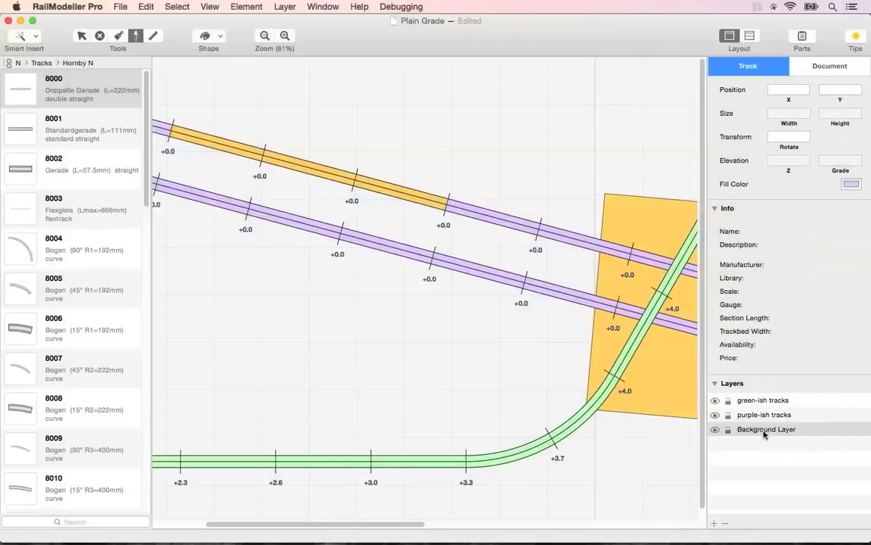
left_click(715, 400)
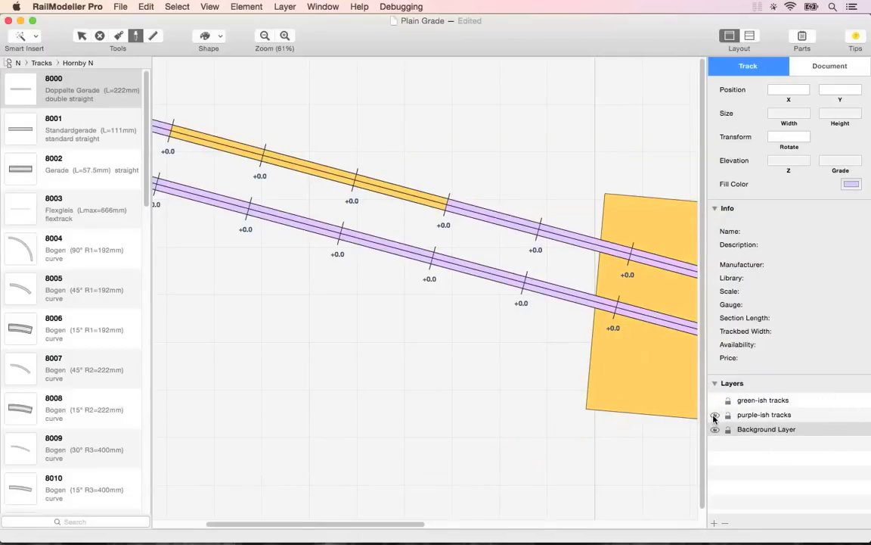
left_click(714, 415)
left_click(714, 416)
left_click(715, 401)
left_click(715, 400)
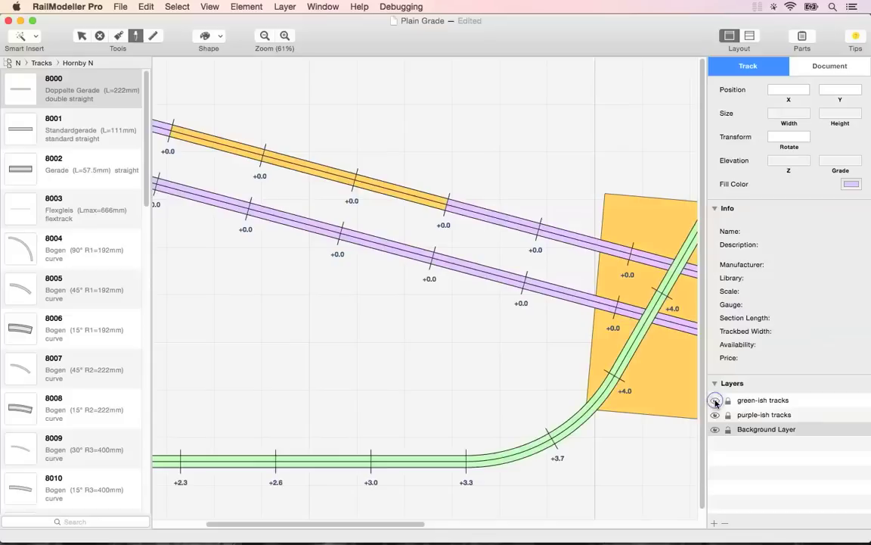
mouse_move(757, 430)
left_mouse_down()
mouse_move(781, 411)
mouse_move(774, 399)
mouse_move(765, 432)
left_mouse_up()
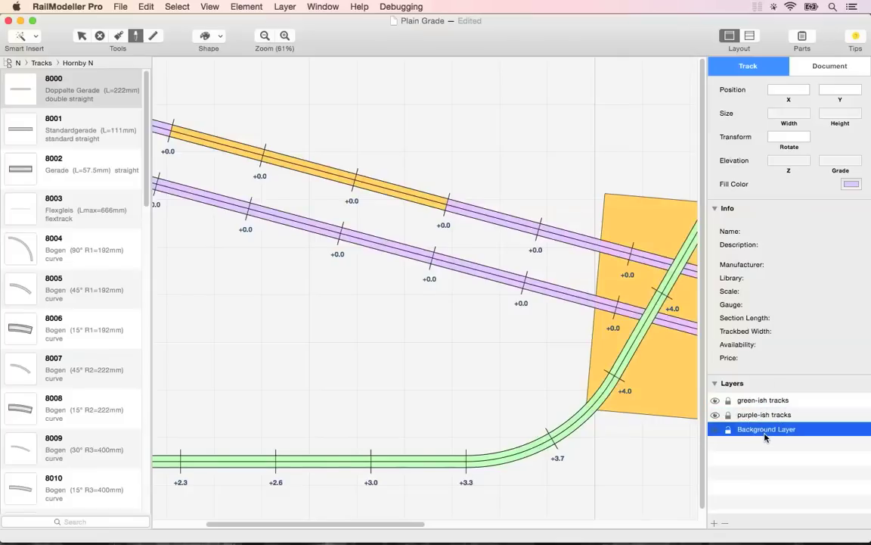
- In Display Settings, try layout grid spacings of 6 and then 10 units
left_click(851, 68)
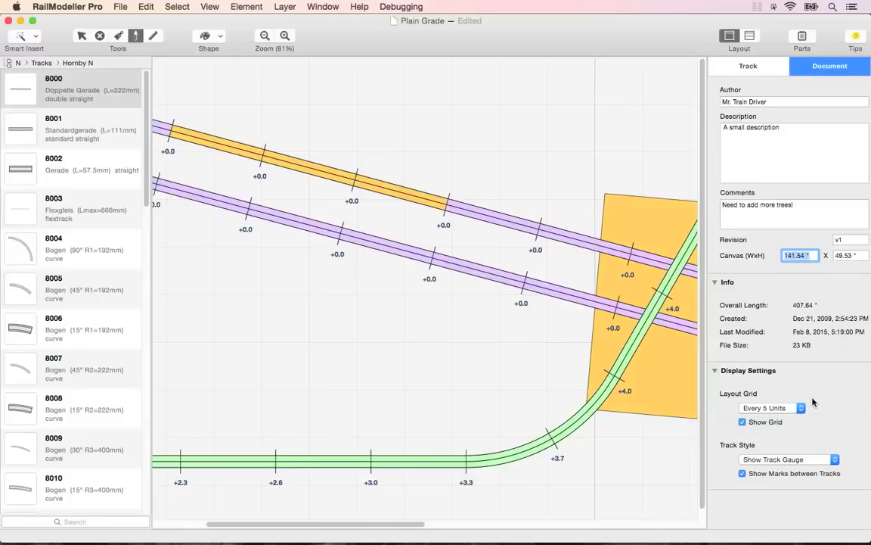
left_click(781, 410)
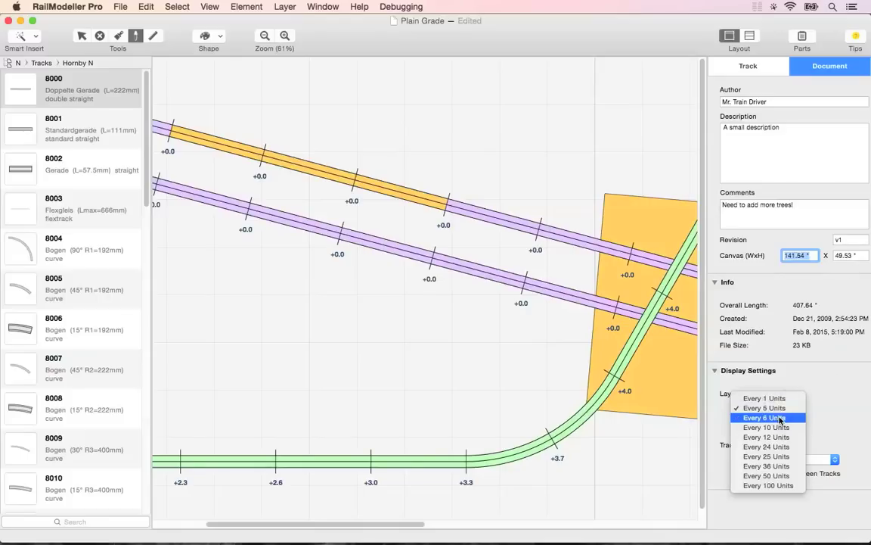
left_click(780, 421)
left_click(783, 409)
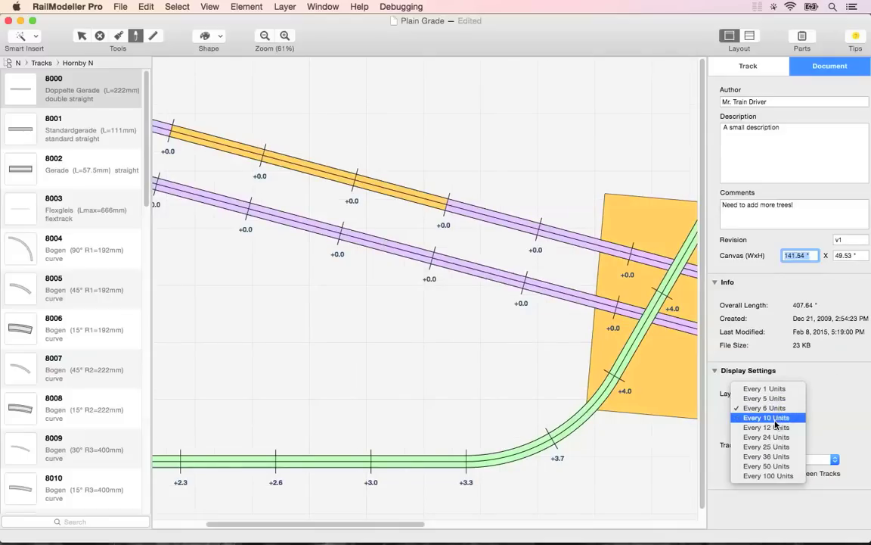
left_click(715, 416)
- Return the layout grid to every 5 units and set Track Style to Show Width of Track Base
left_click(772, 407)
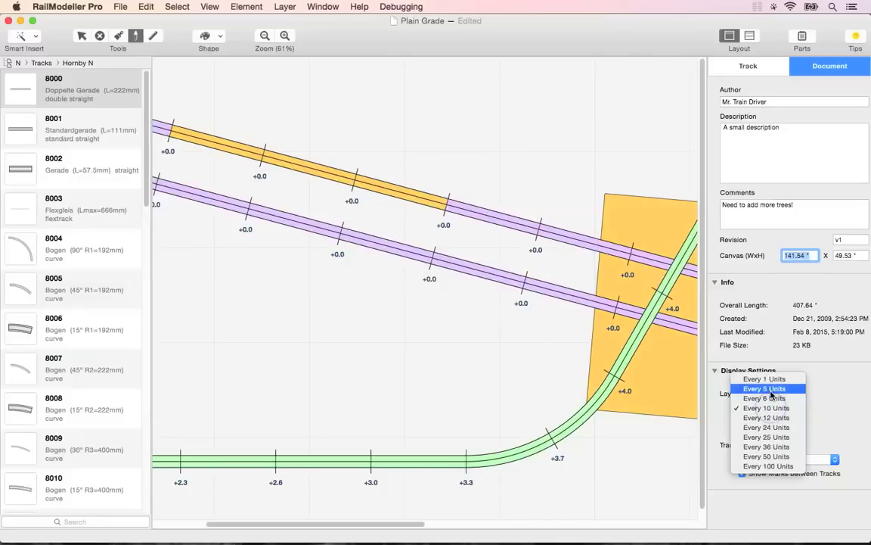
left_click(772, 386)
left_click(777, 462)
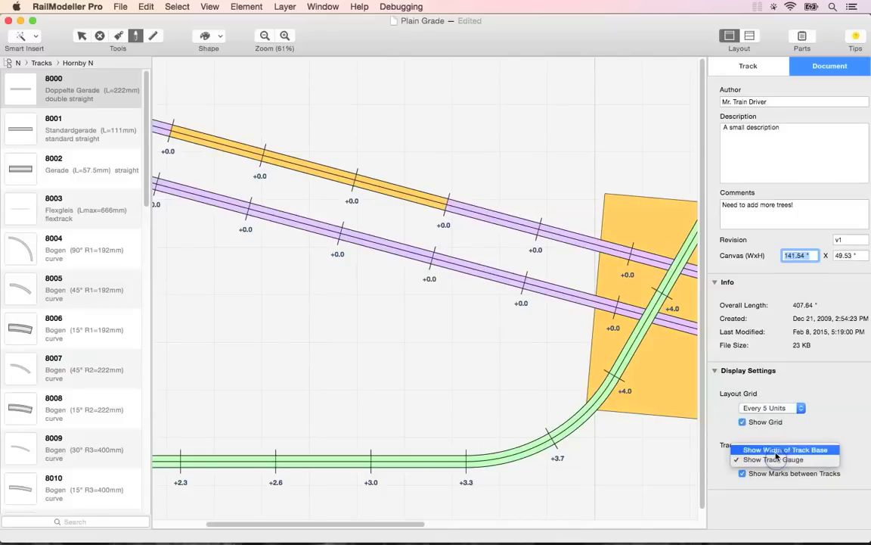
left_click(777, 454)
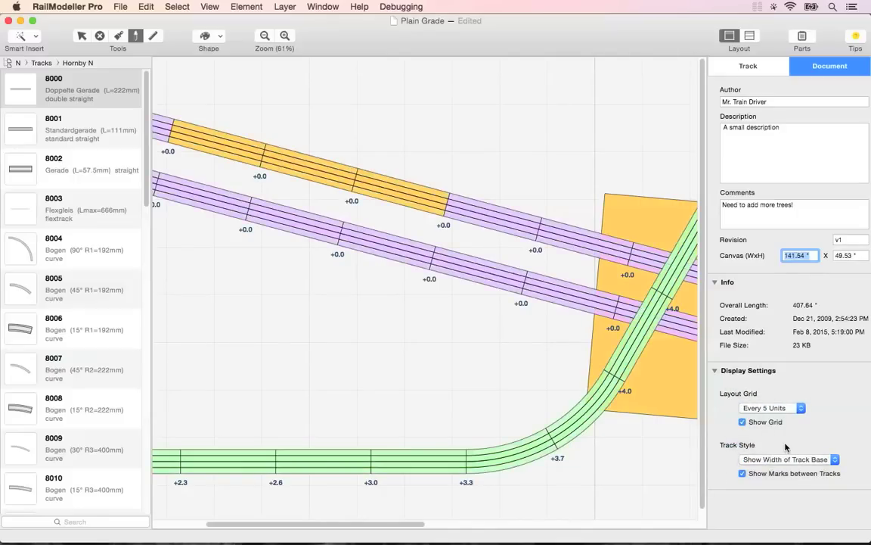
- Turn on Show Element Names from the View menu to label each track piece
left_click(210, 6)
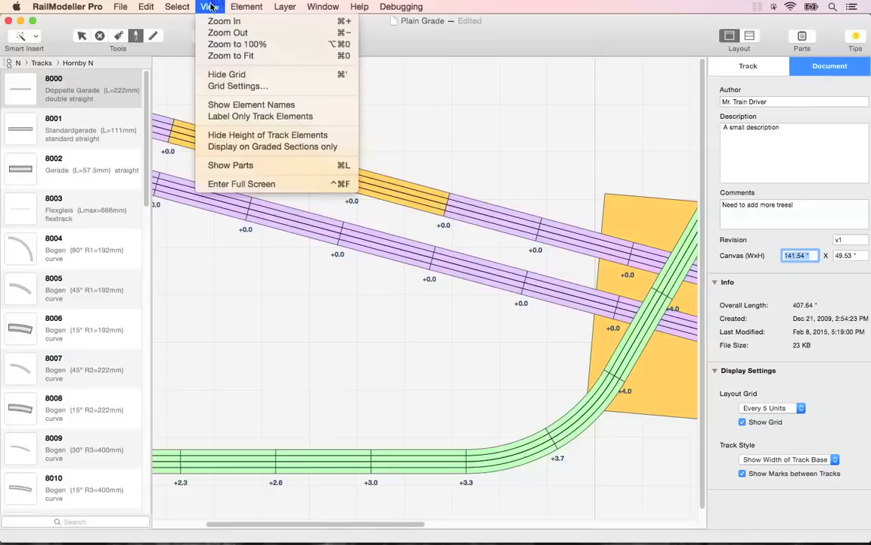
left_click(310, 116)
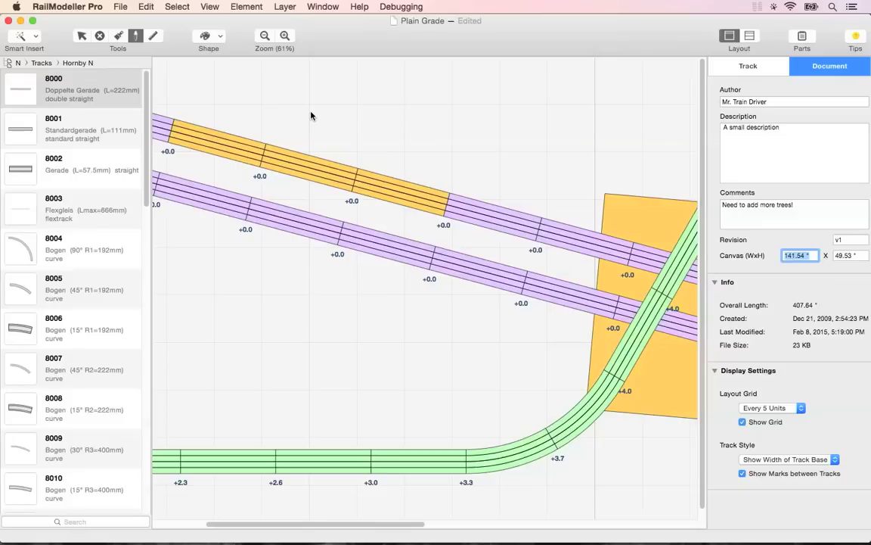
left_click(215, 6)
left_click(208, 95)
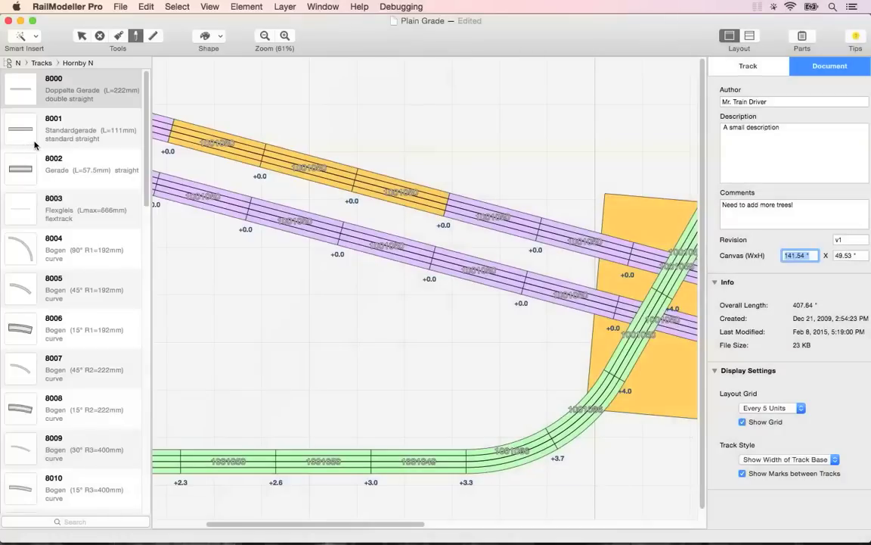
left_click(76, 64)
left_click(70, 74)
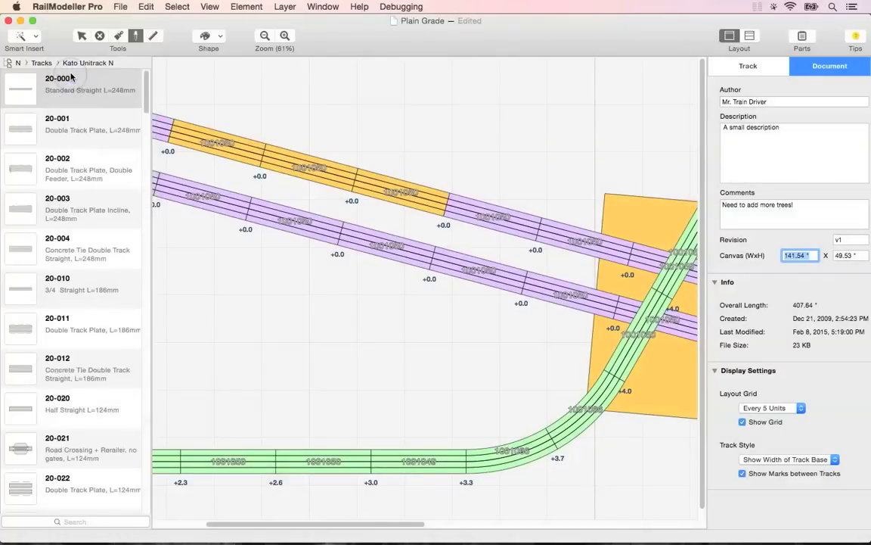
left_click(76, 64)
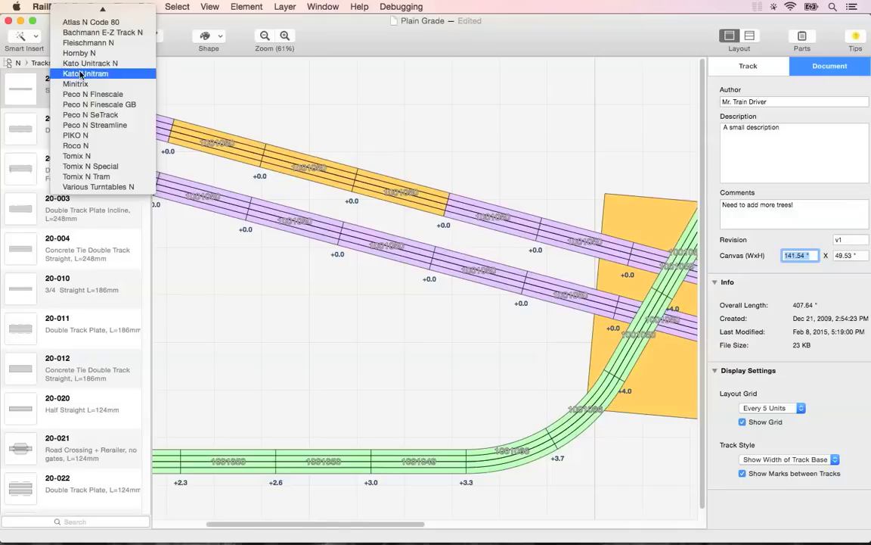
left_click(74, 73)
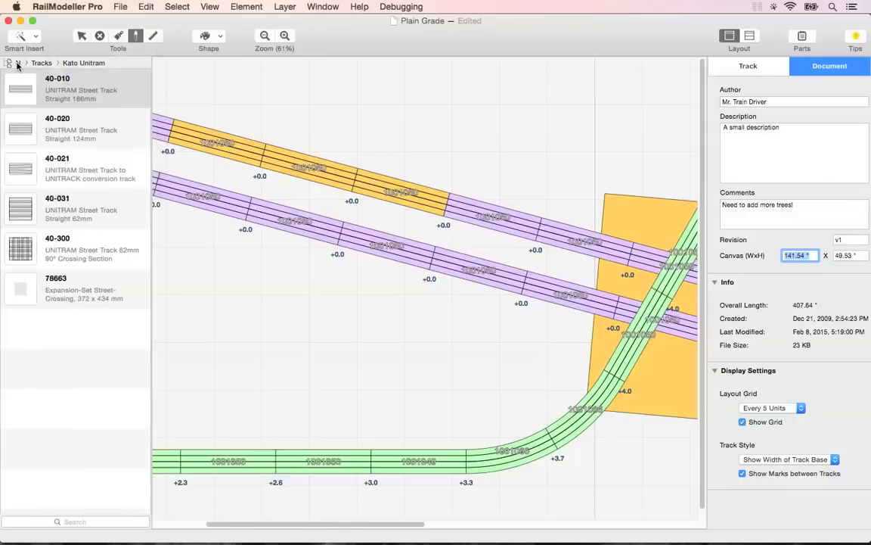
left_click(17, 65)
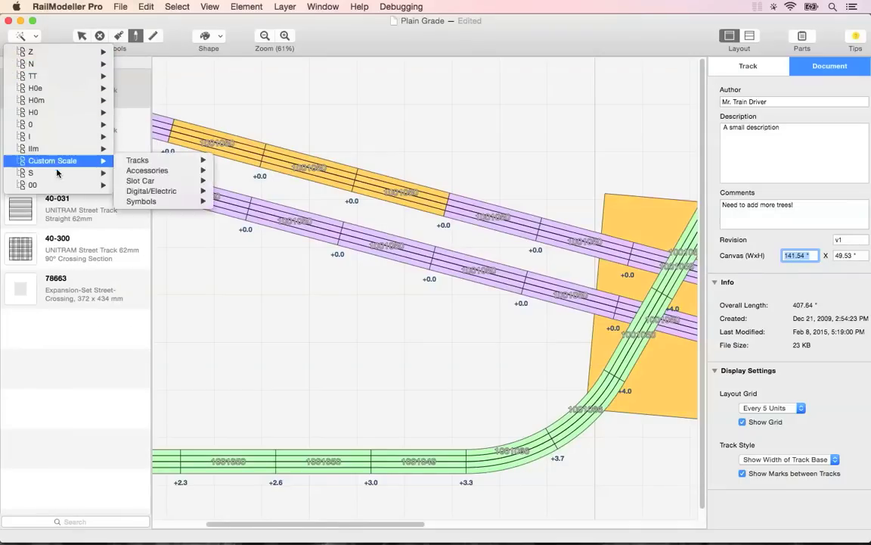
mouse_move(54, 64)
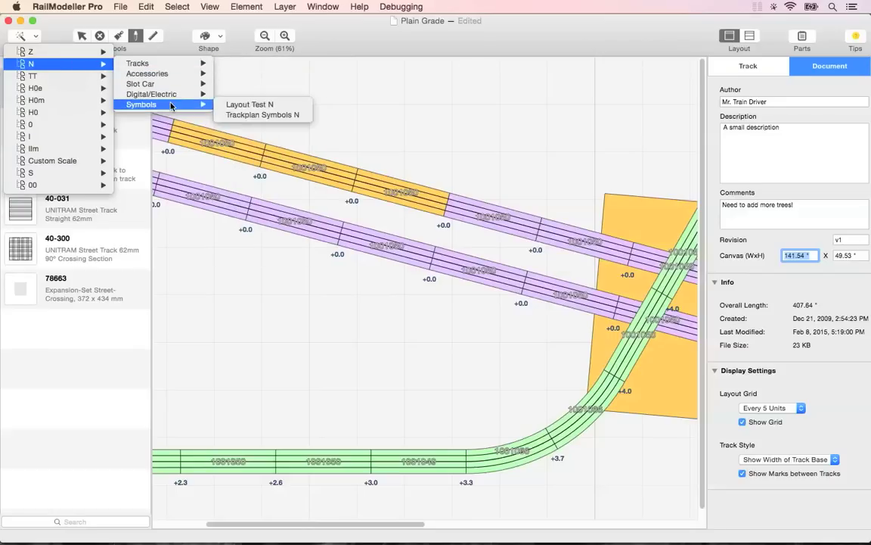
mouse_move(138, 64)
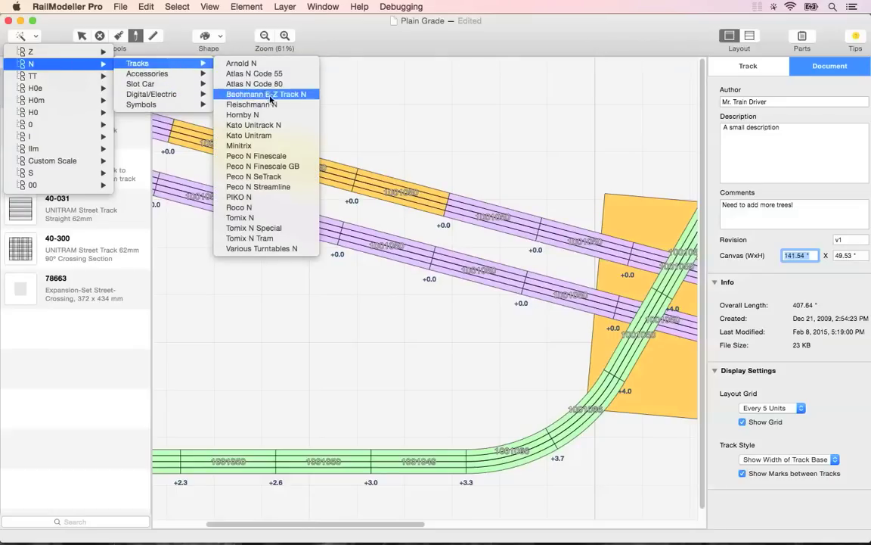
left_click(275, 115)
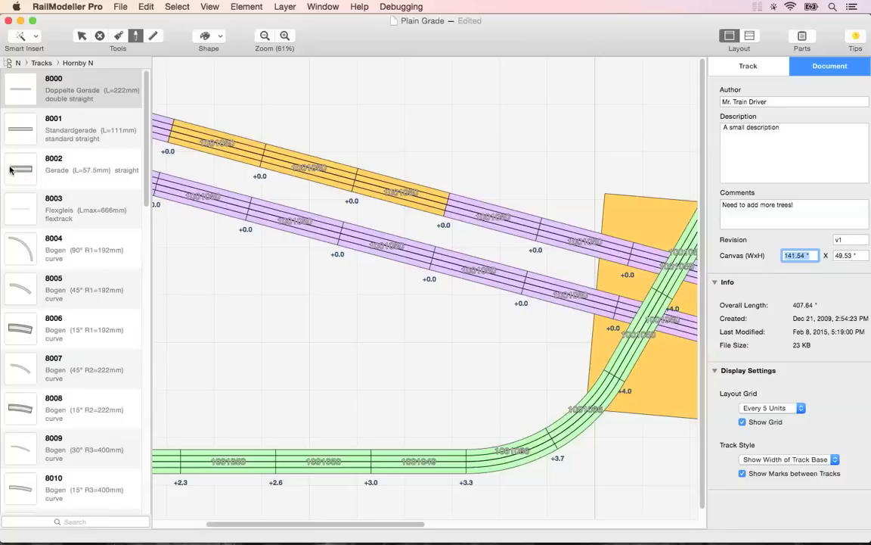
- Place Hornby N 8002 short straight, 8000 double straight and 8004 90° curve on the layout
left_click_drag(30, 175, 322, 103)
left_click_drag(30, 83, 267, 291)
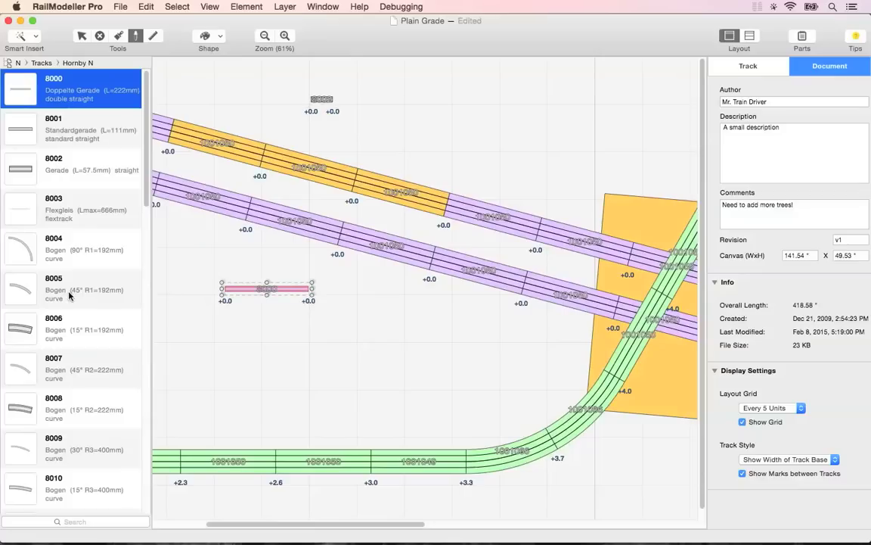
mouse_move(16, 231)
left_mouse_down()
mouse_move(267, 196)
mouse_move(472, 128)
left_mouse_up()
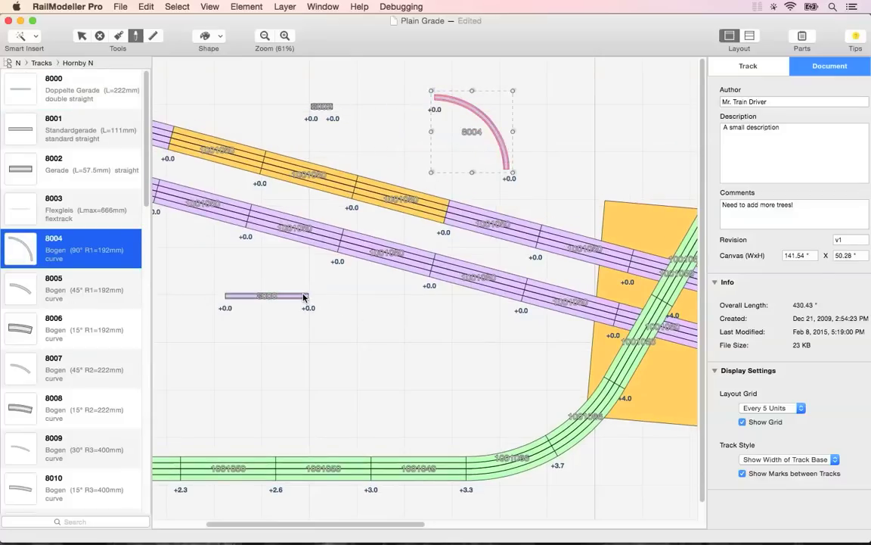
- Attach 8004 curves to the ends of the 8000 straight and the upper short straight
left_click(81, 36)
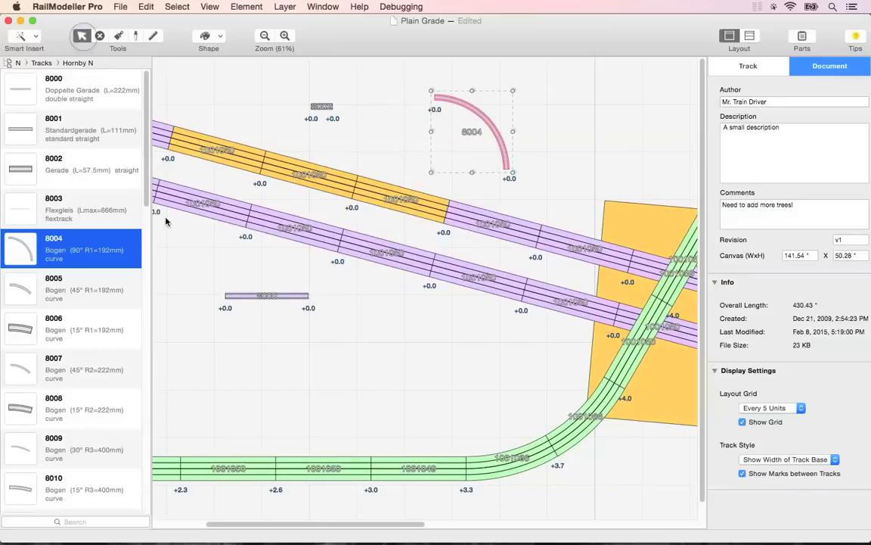
left_click(306, 298)
left_click(306, 299)
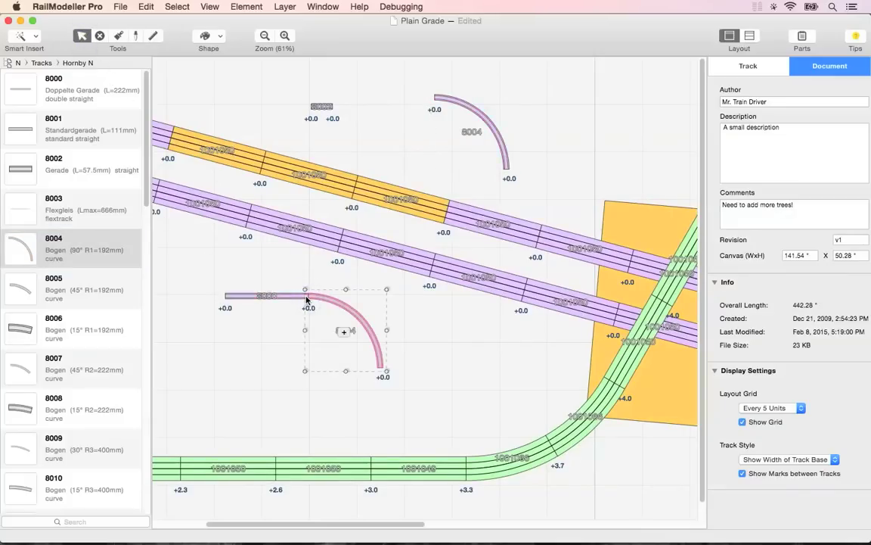
left_click(333, 108)
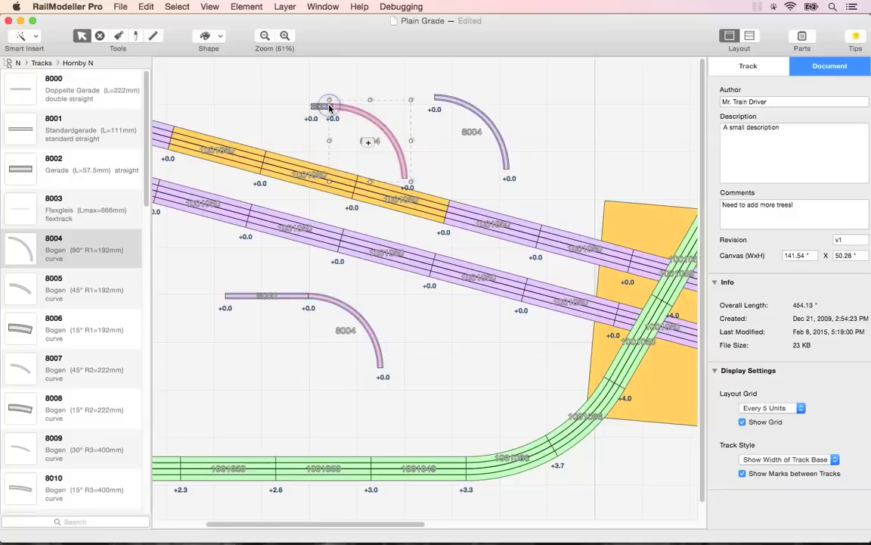
left_click(367, 140)
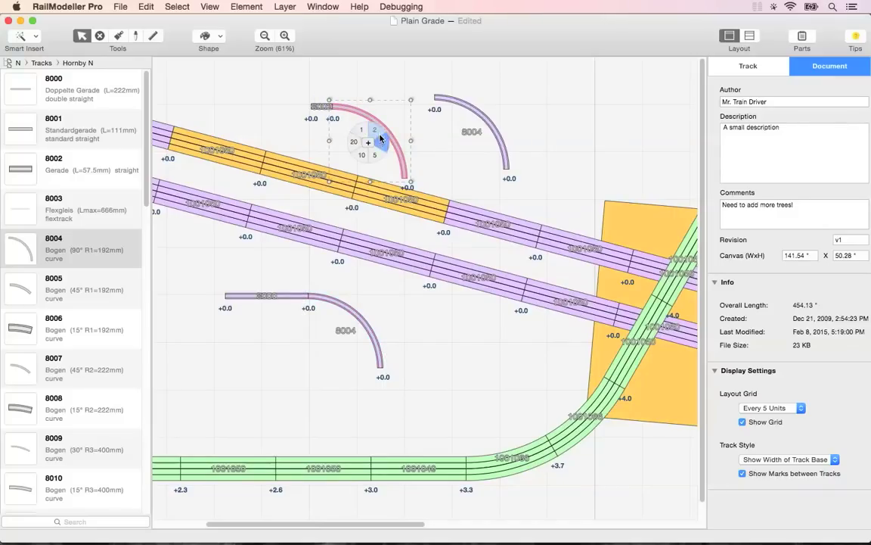